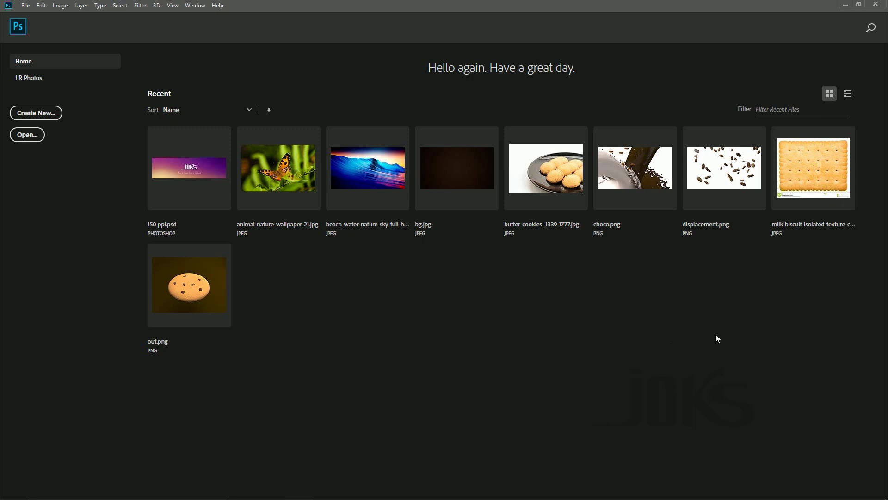
# Toggle the recent files between list and thumbnail views, ending in the list view
pyautogui.click(848, 95)
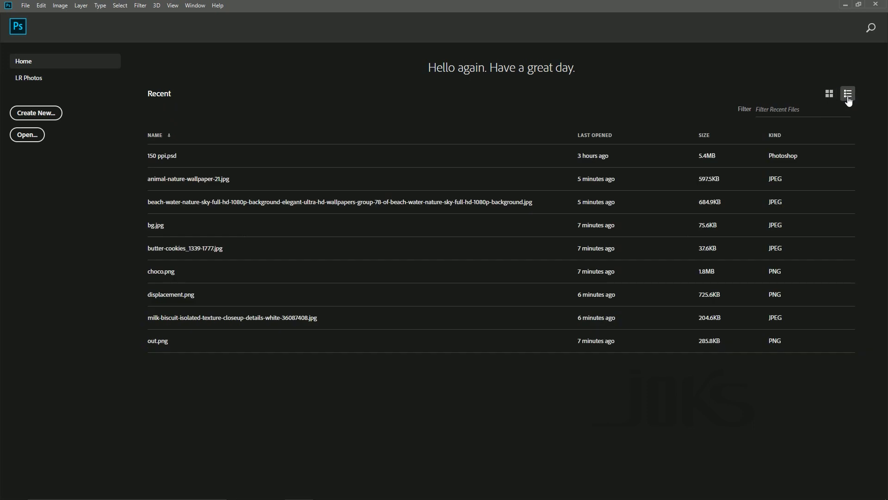
pyautogui.click(831, 98)
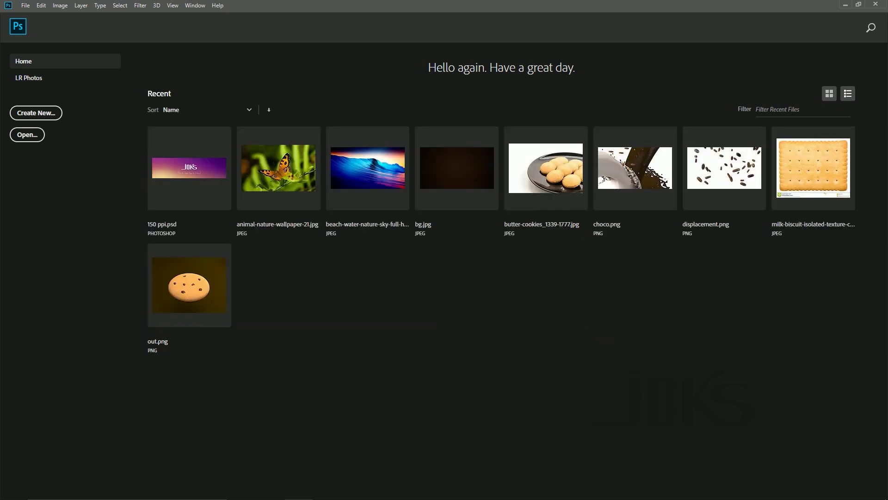
pyautogui.click(848, 96)
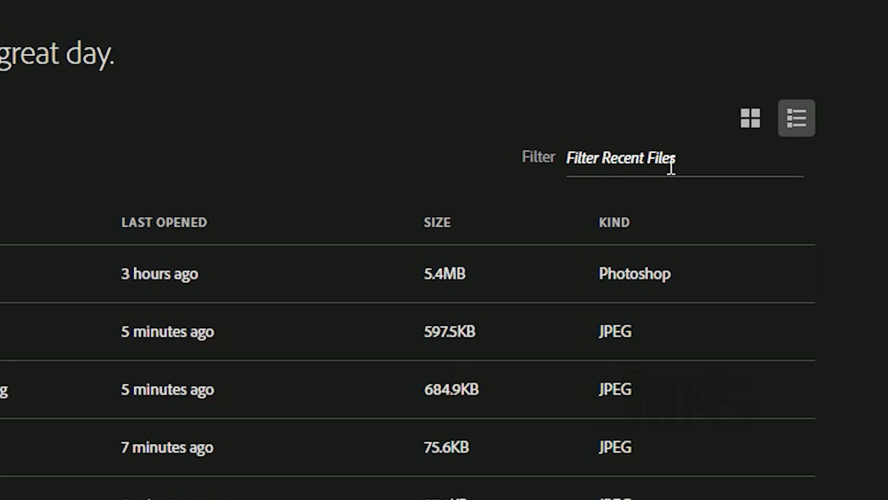
# Filter the recent files by "beach" and clear the filter again
pyautogui.click(622, 169)
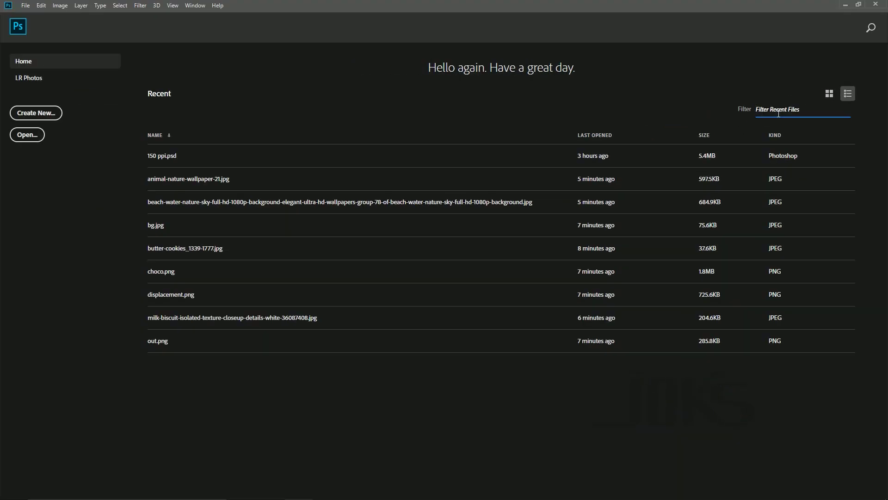
pyautogui.write('beach')
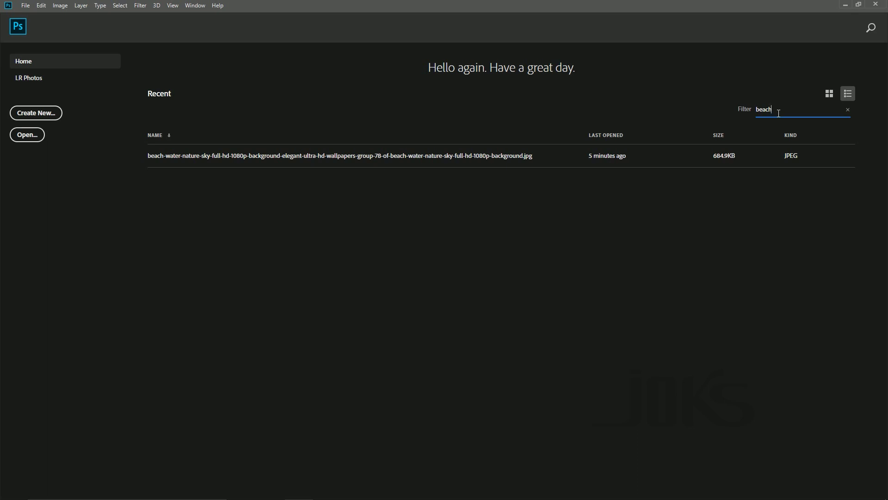
pyautogui.press('BackSpace')
pyautogui.press('BackSpace')
pyautogui.press('BackSpace')
pyautogui.press('BackSpace')
pyautogui.press('BackSpace')
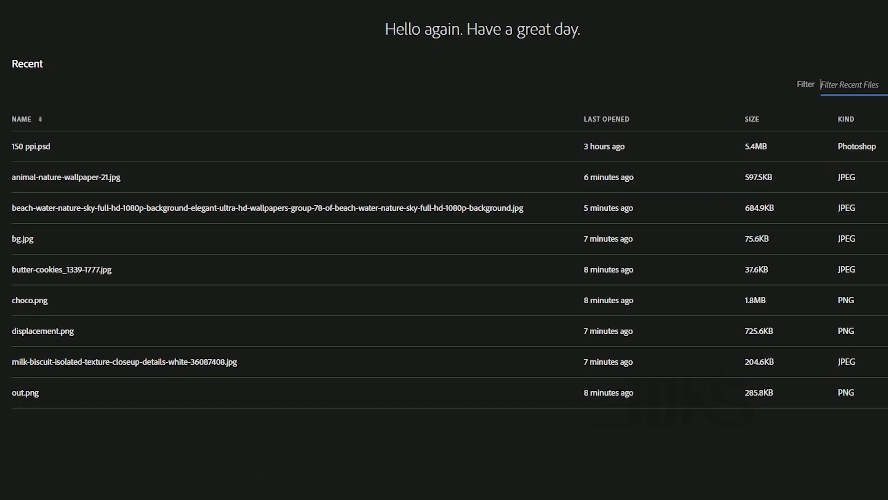
# Sort the recent files list by name, size and last opened, ending with the most recently opened file first
pyautogui.click(21, 119)
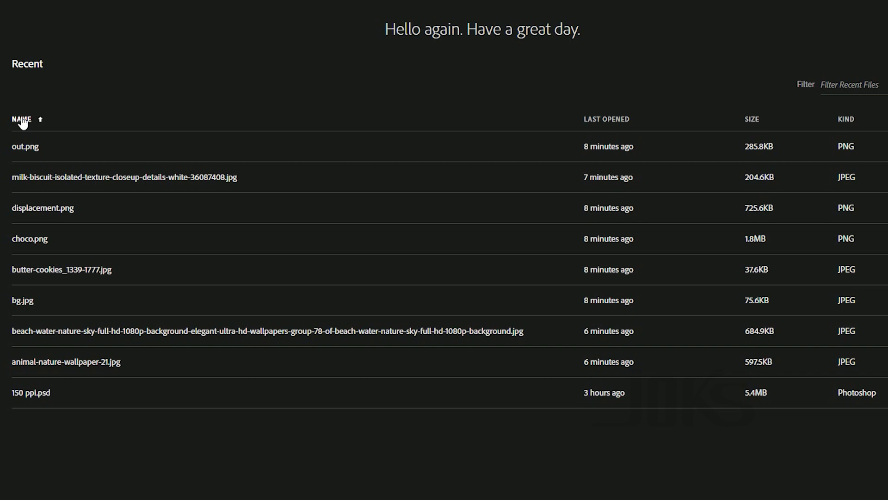
pyautogui.click(21, 119)
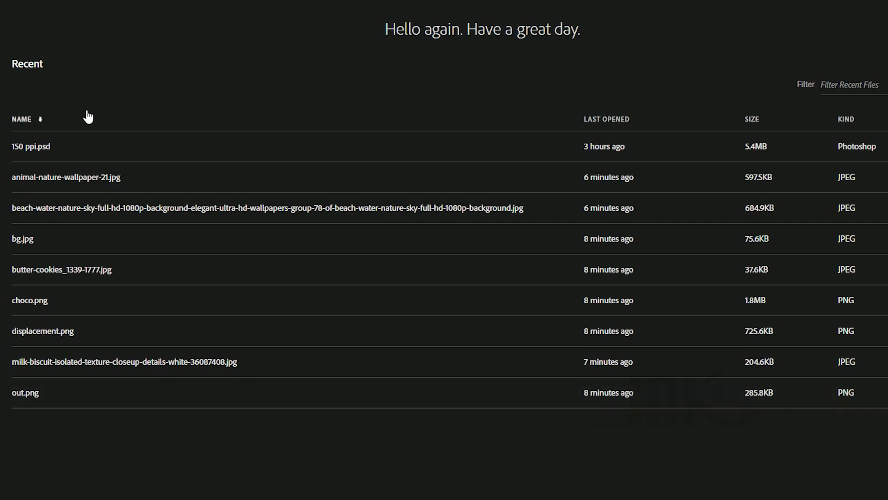
pyautogui.click(616, 121)
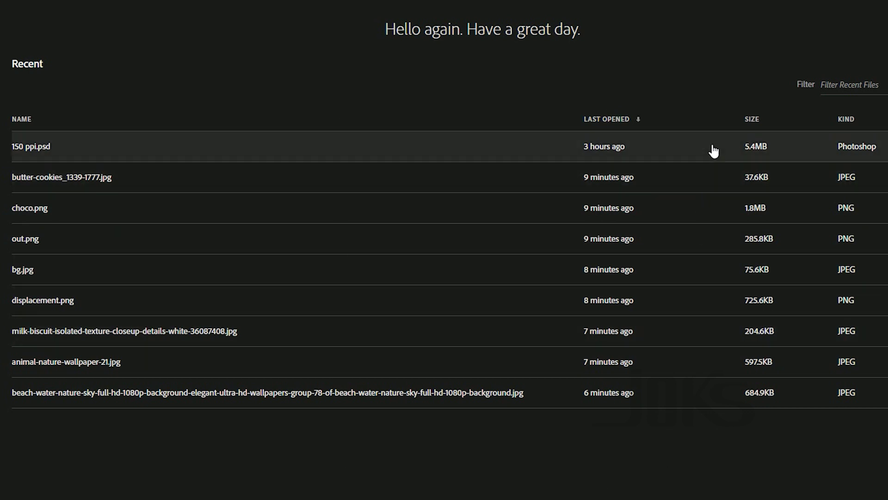
pyautogui.click(753, 120)
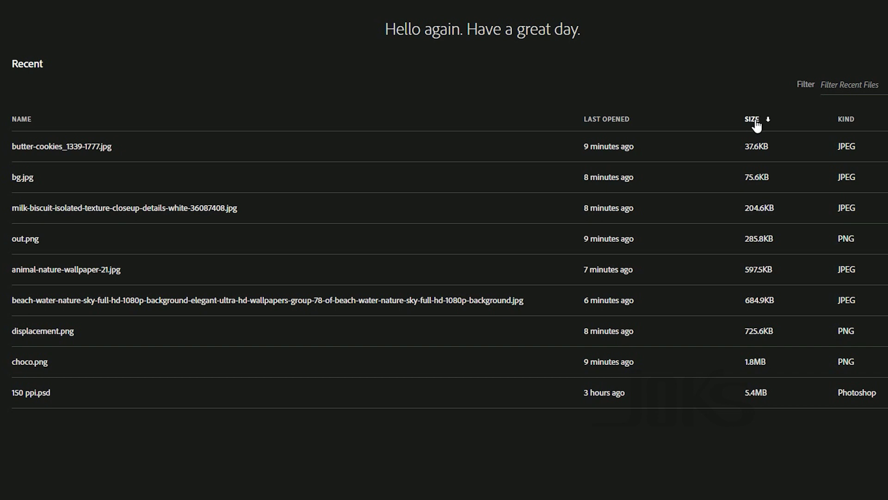
pyautogui.click(623, 124)
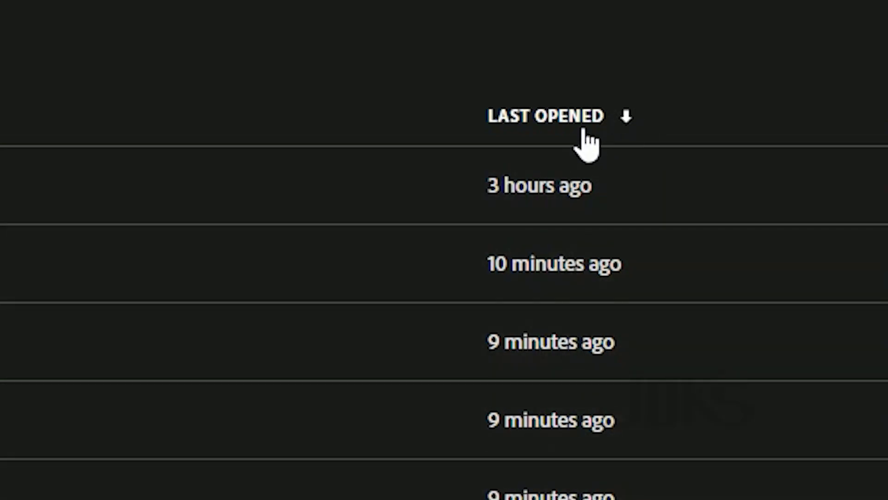
pyautogui.click(641, 134)
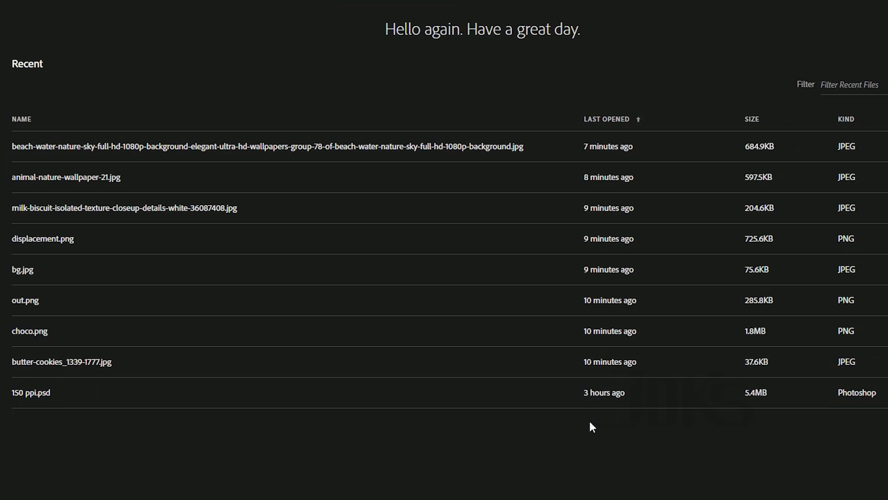
# Sort the recent files list by name and switch repeatedly between both directions, ending with 150 ppi.psd first
pyautogui.click(31, 123)
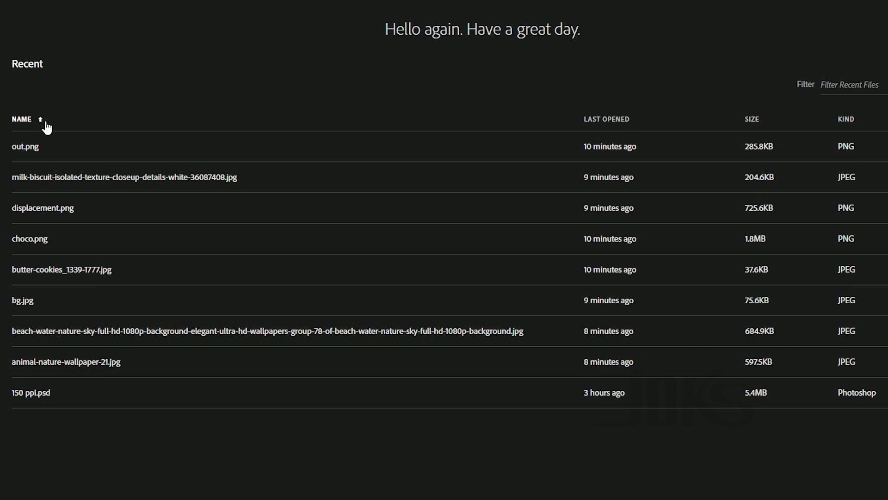
pyautogui.click(47, 125)
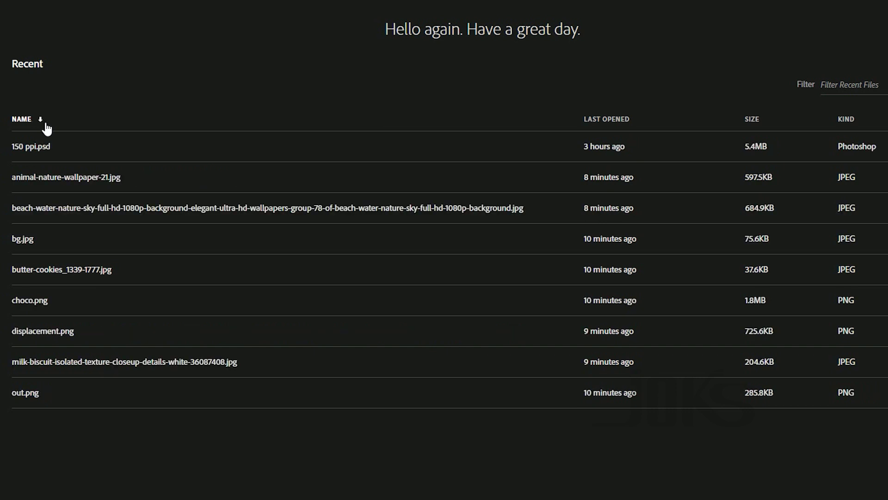
pyautogui.click(47, 125)
pyautogui.click(47, 125)
pyautogui.click(47, 125)
pyautogui.click(46, 125)
pyautogui.click(46, 126)
pyautogui.click(46, 126)
pyautogui.click(46, 126)
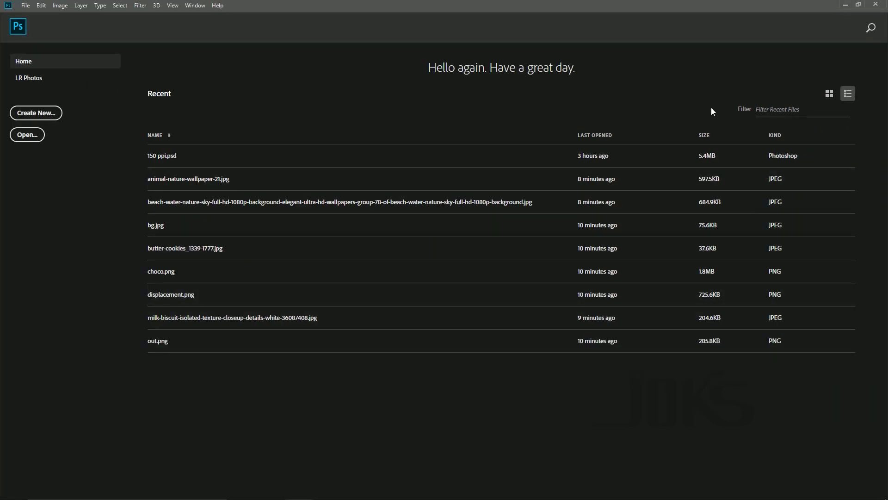
# Show the recent files as thumbnails and reverse their sort direction back and forth
pyautogui.click(830, 103)
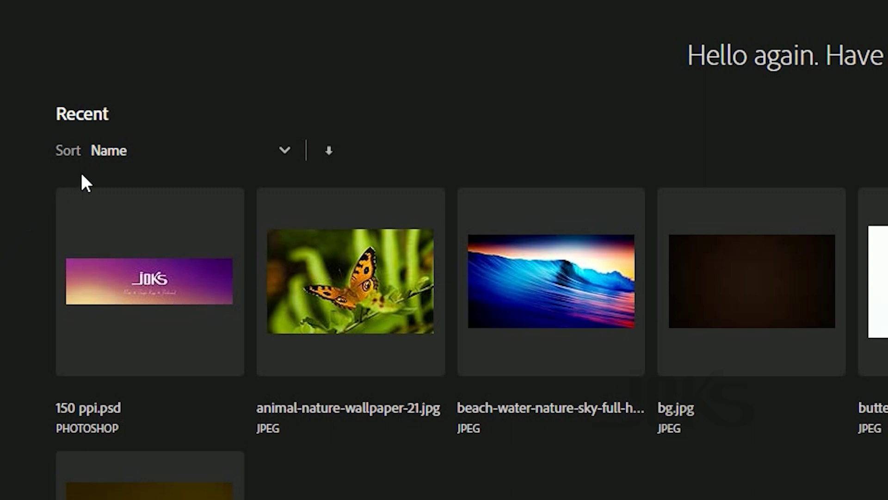
pyautogui.click(338, 157)
pyautogui.click(338, 156)
# Sort the recent file thumbnails by Last Opened, by Size, and finally by Kind
pyautogui.click(285, 153)
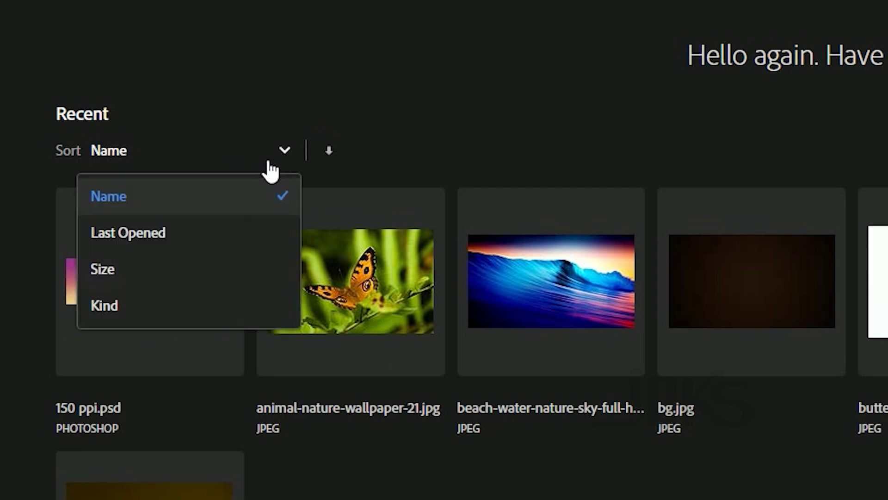
pyautogui.click(217, 242)
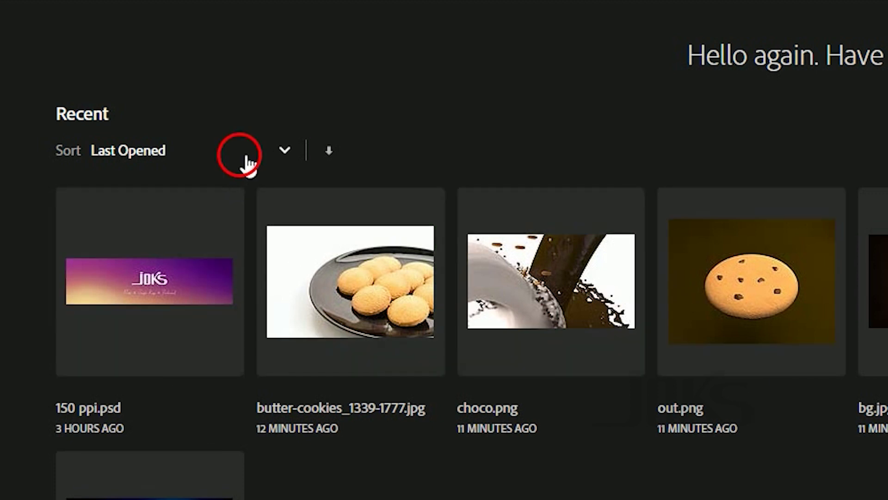
pyautogui.click(247, 158)
pyautogui.click(156, 278)
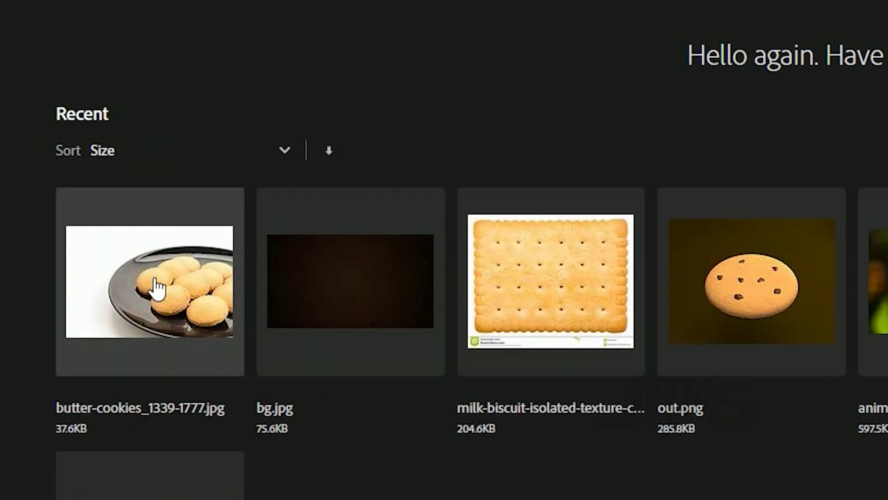
pyautogui.click(294, 157)
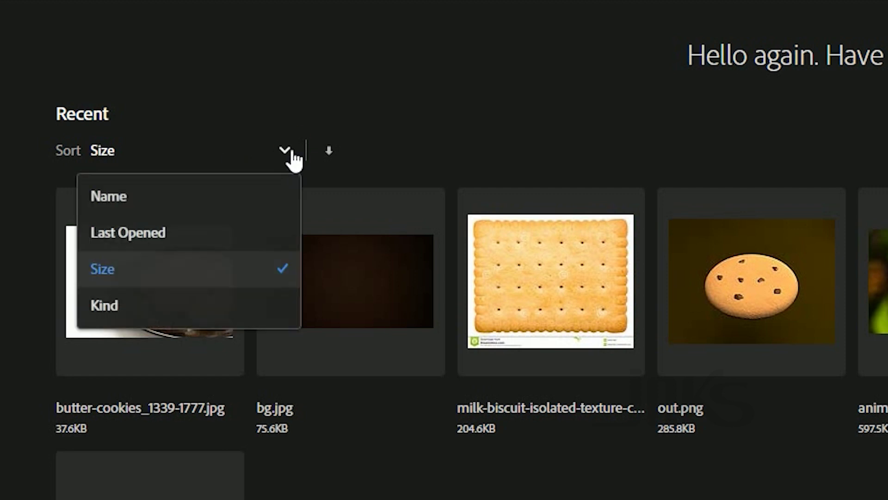
pyautogui.click(190, 306)
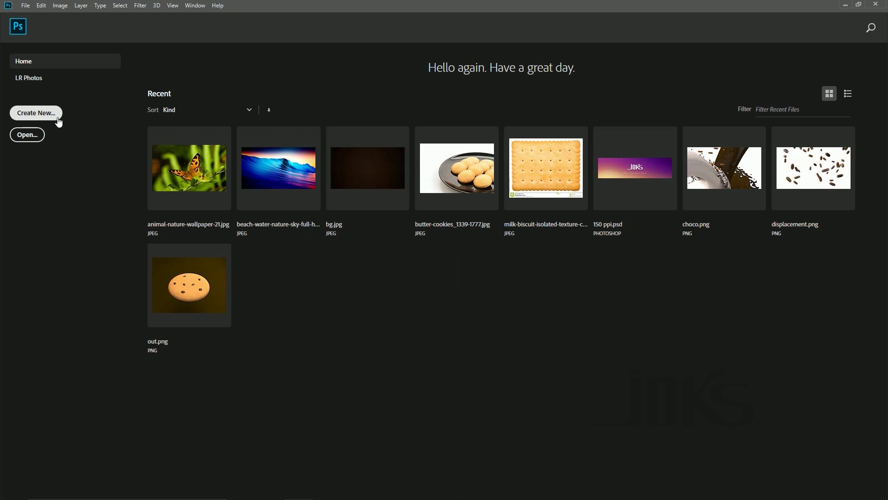
# Open the image wp1890616.jpg from the Pictures folder
pyautogui.click(38, 139)
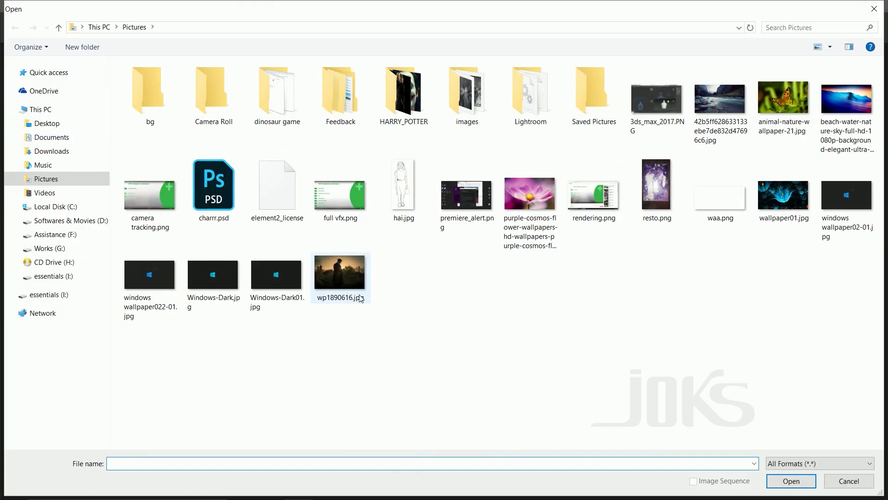
pyautogui.click(356, 277)
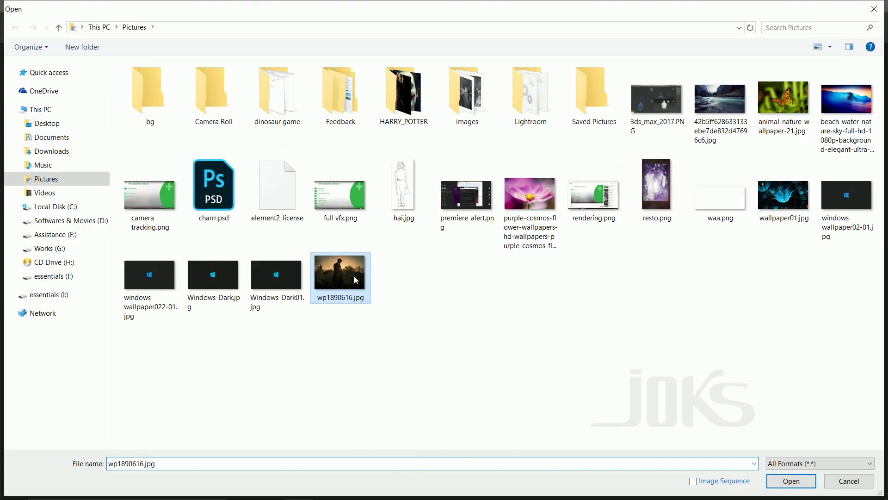
pyautogui.click(807, 477)
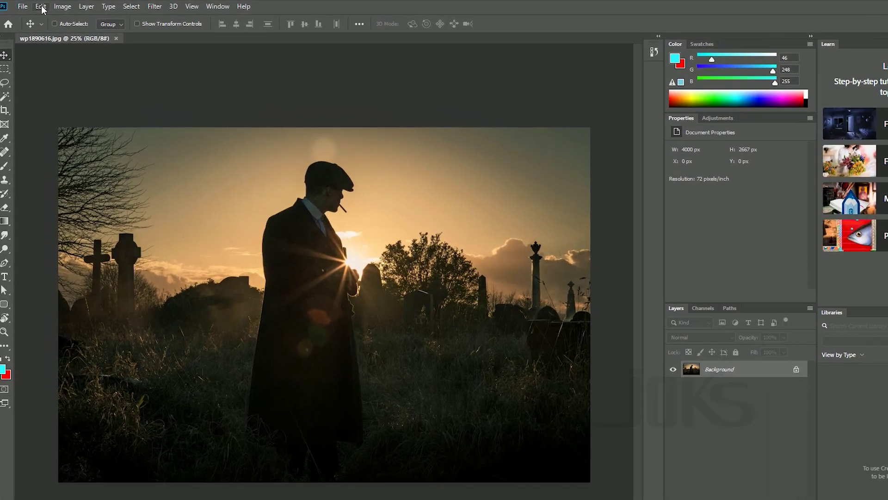
# Enable Disable the Home Screen in the General preferences and apply the change
pyautogui.click(41, 5)
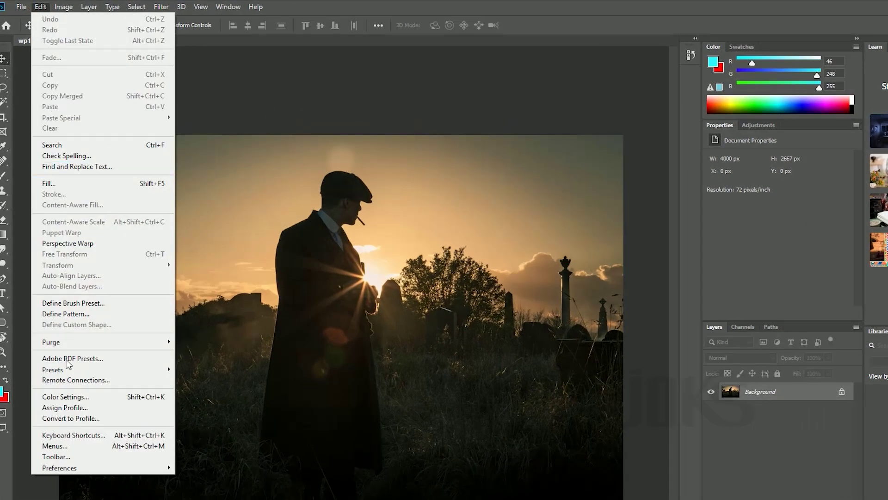
pyautogui.moveTo(80, 467)
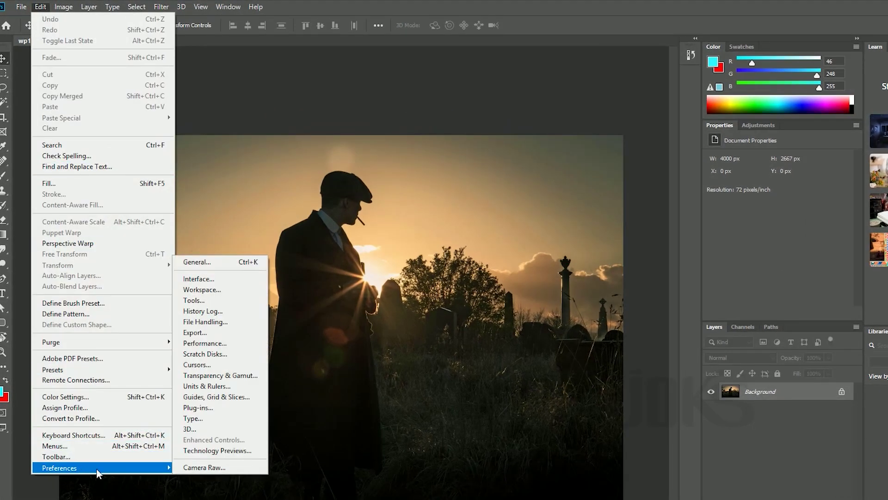
pyautogui.click(221, 268)
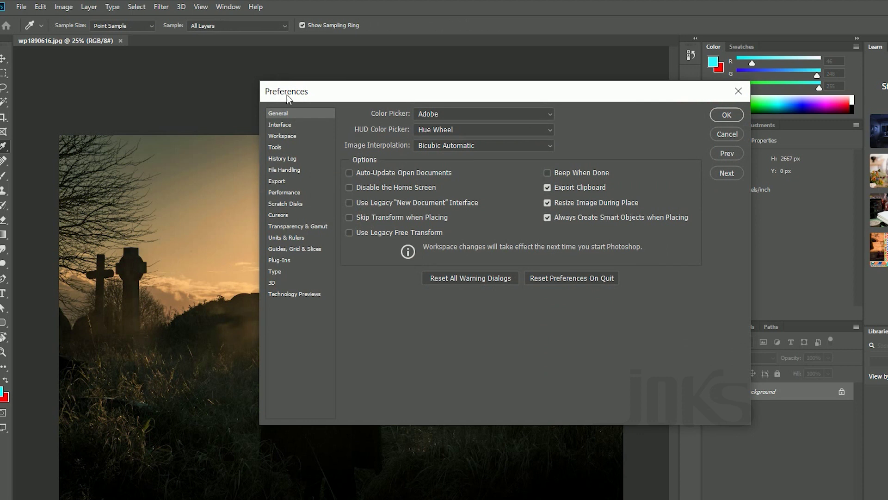
pyautogui.moveTo(288, 98); pyautogui.dragTo(134, 145)
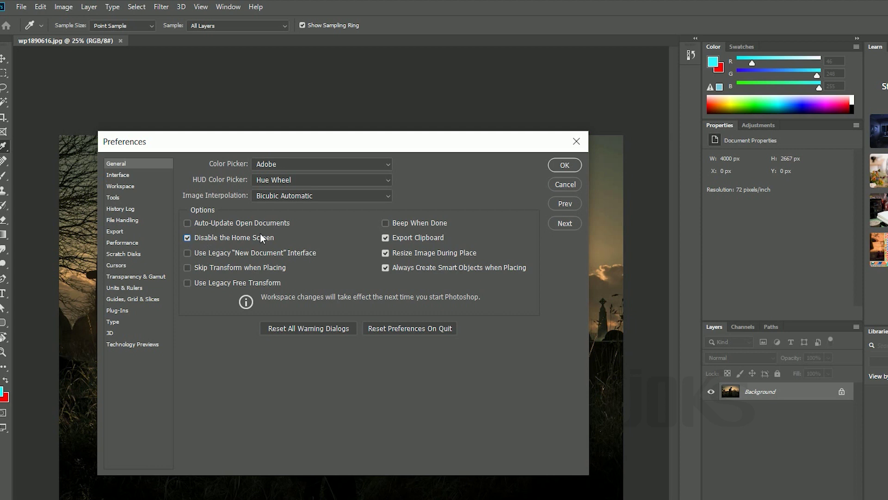
pyautogui.click(564, 166)
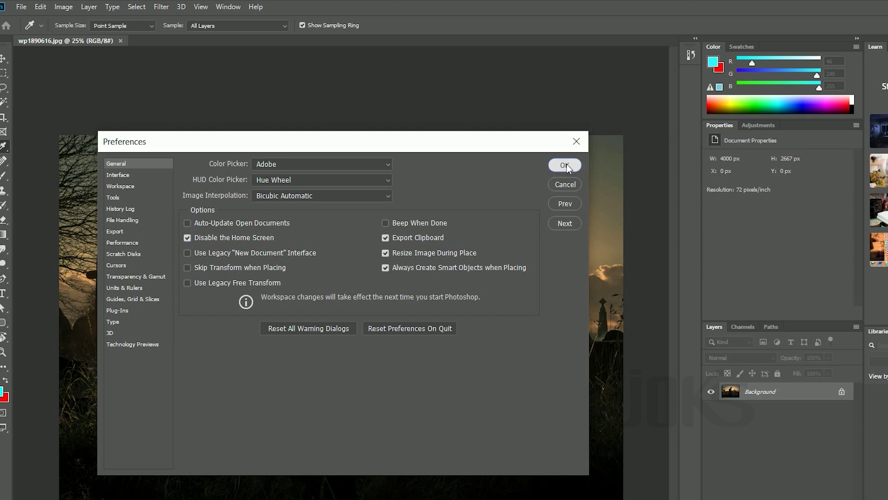